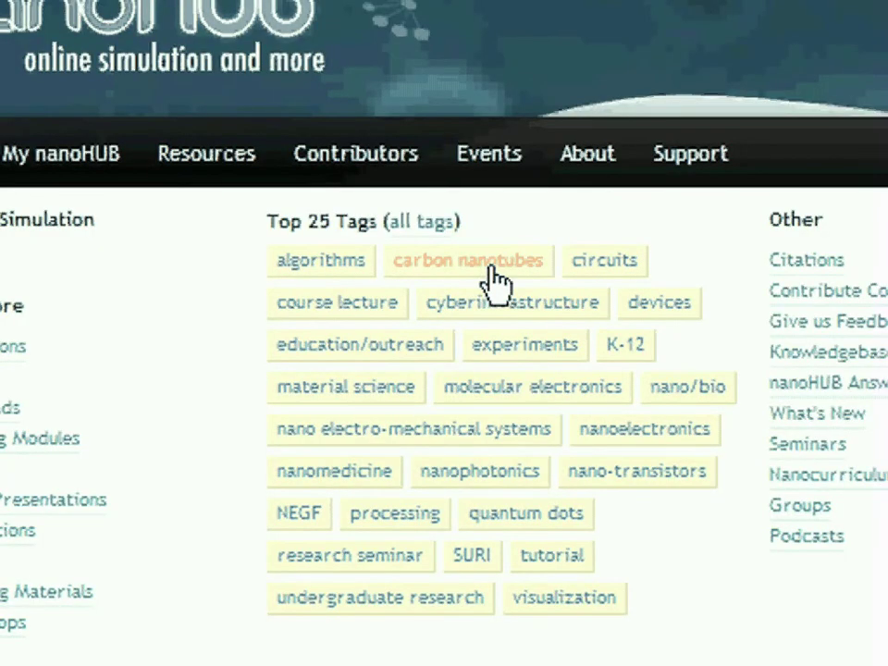
# - Browse the resources tagged carbon nanotubes down to the Downloads section
pyautogui.click(492, 269)
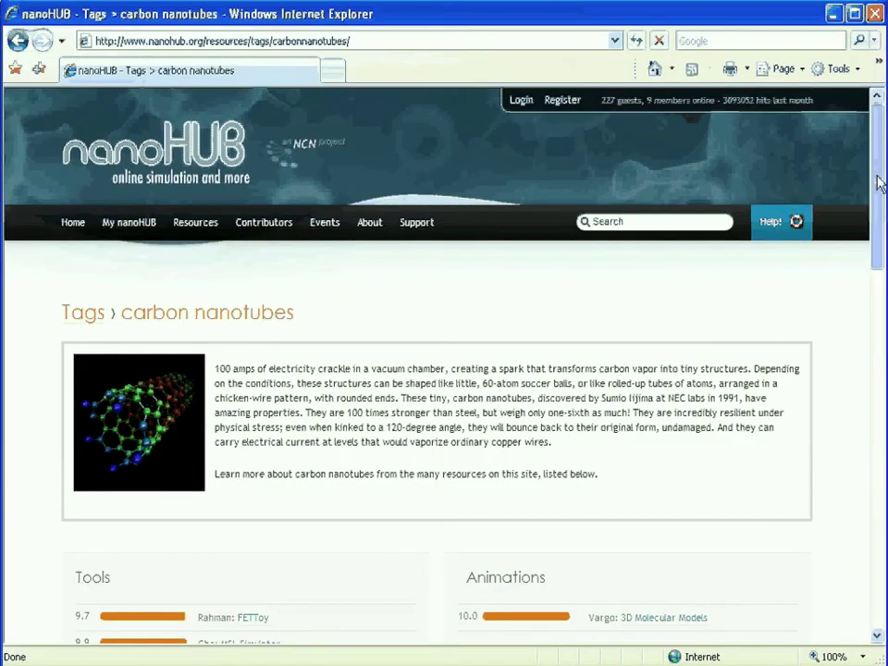
pyautogui.scroll(-4, 878, 178)
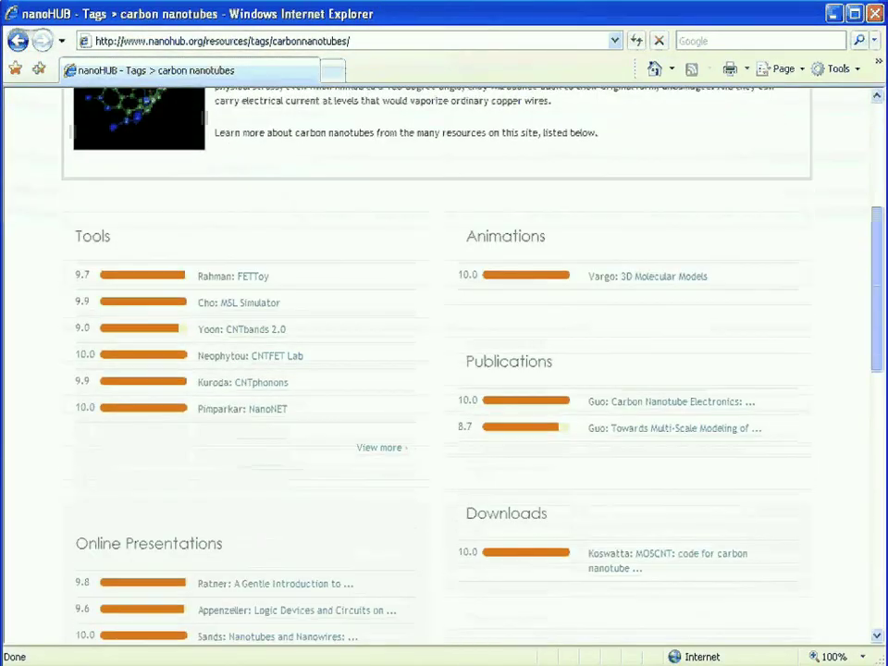
pyautogui.scroll(-3, 857, 347)
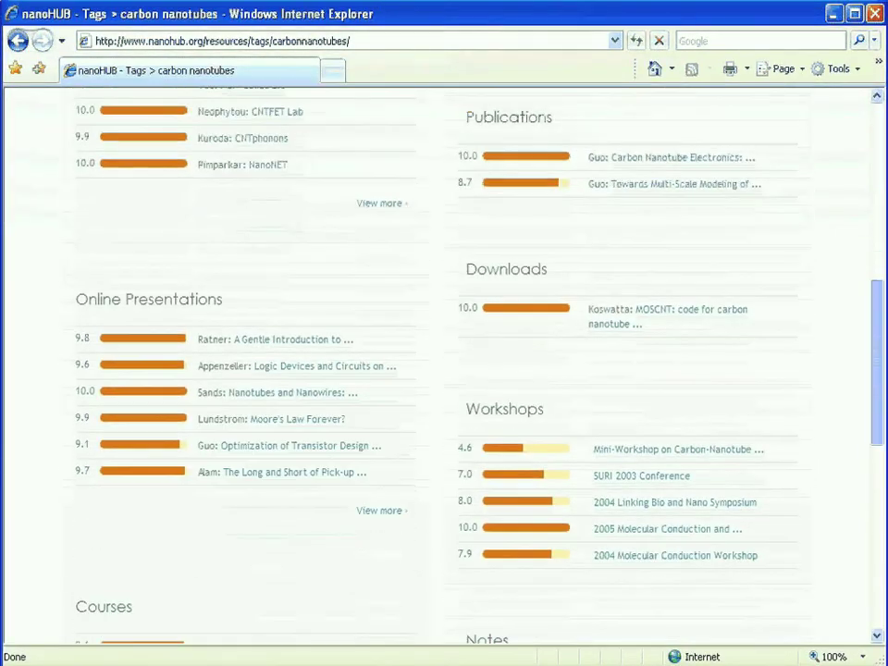
# - Download the Koswatta: MOSCNT carbon nanotube transistor code archive
pyautogui.click(687, 315)
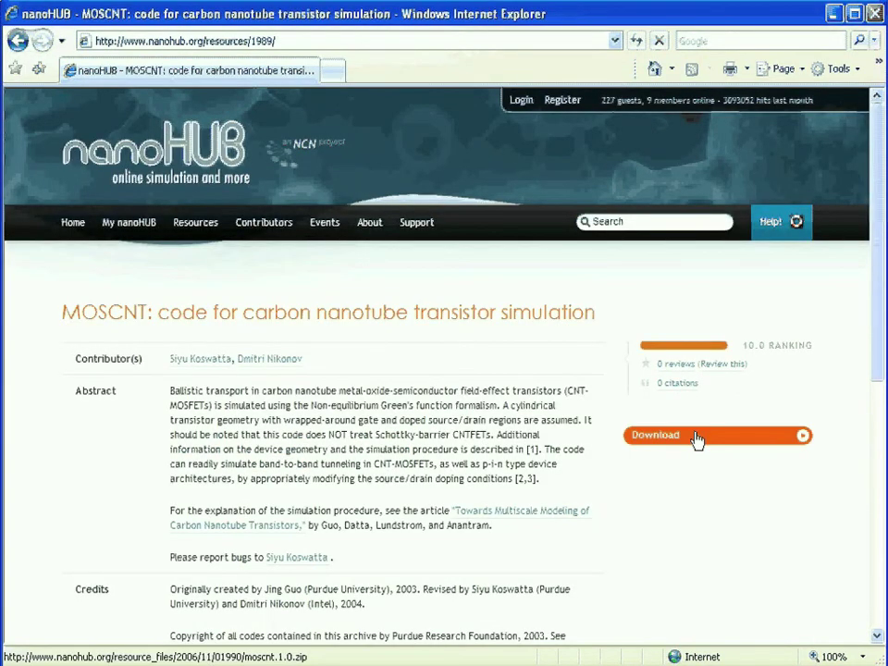
pyautogui.click(697, 440)
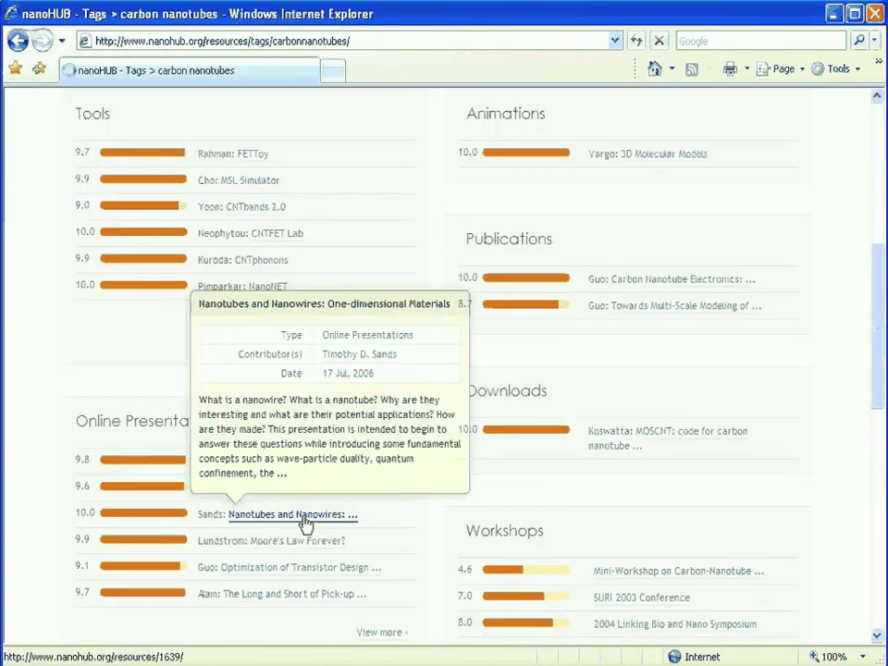
pyautogui.click(310, 523)
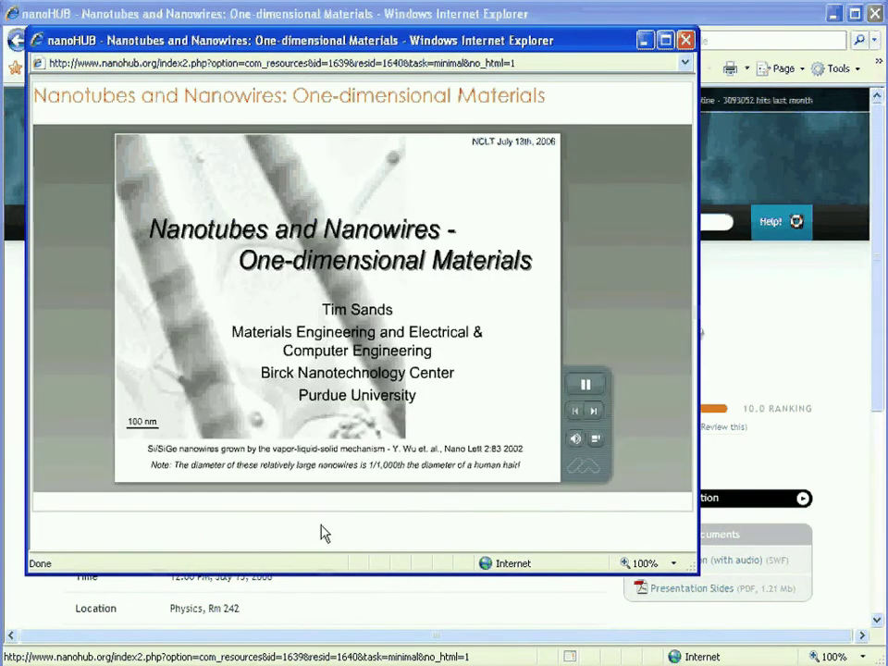
# - Expand the seminar player, search it for 'nanowire' and jump to the 'Q: What is a nanowire?' slide
pyautogui.click(597, 441)
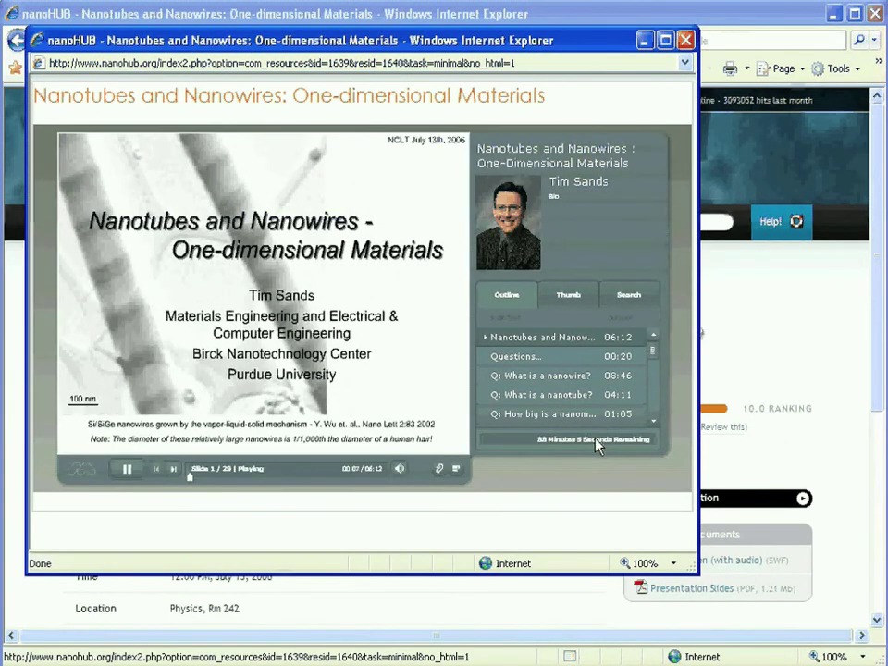
pyautogui.click(632, 296)
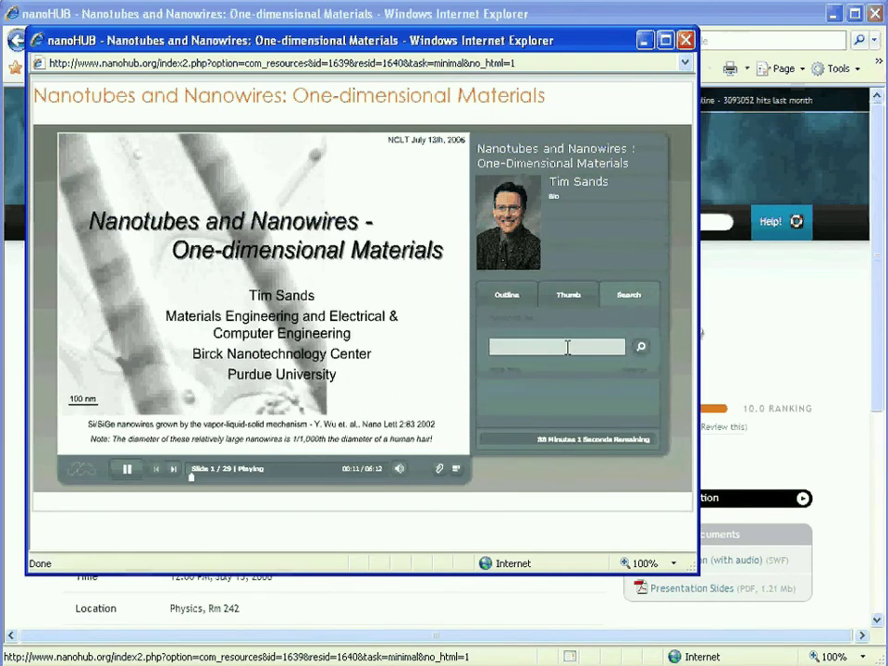
pyautogui.write('nanowire')
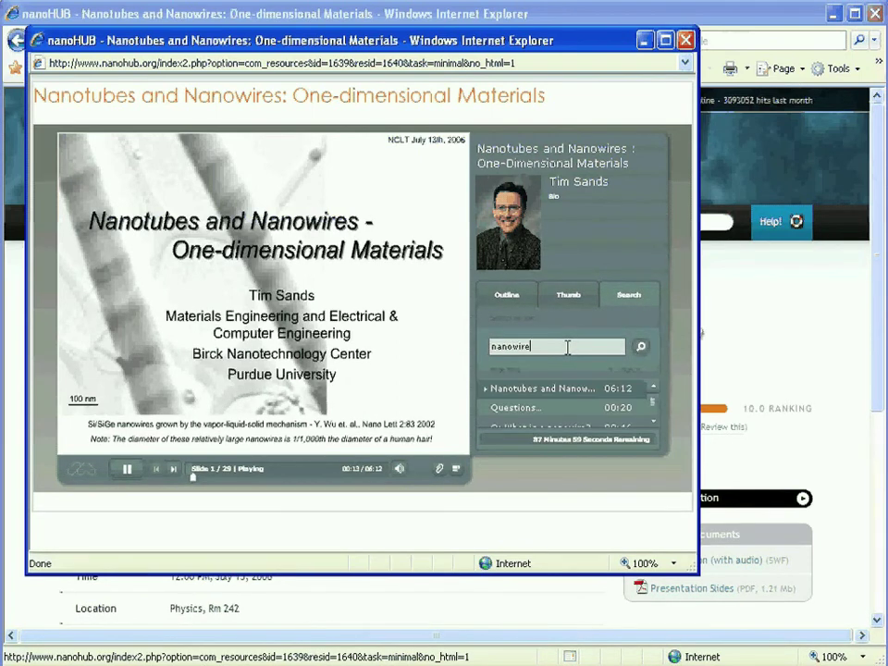
pyautogui.click(648, 422)
pyautogui.click(597, 409)
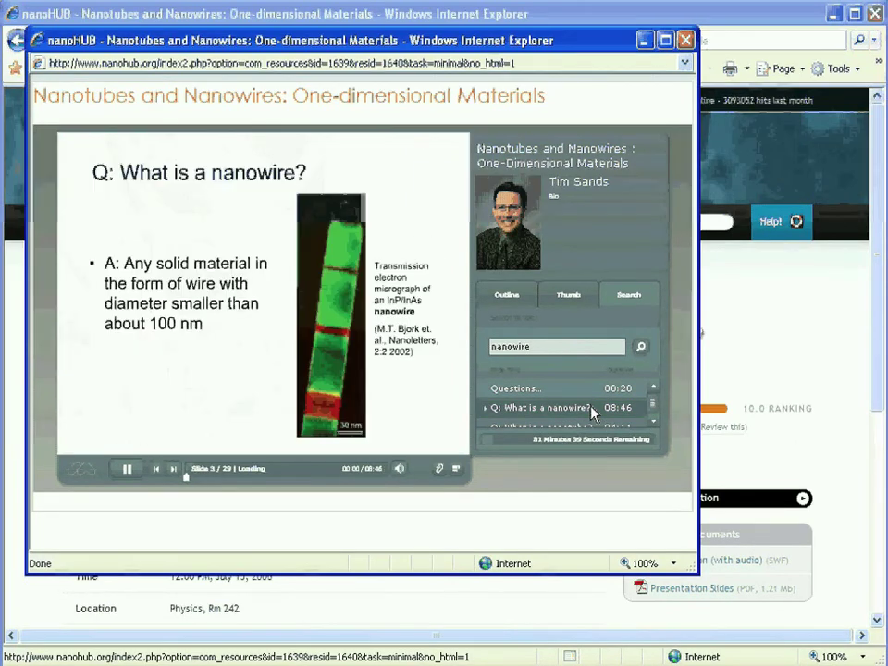
pyautogui.click(653, 421)
pyautogui.click(654, 423)
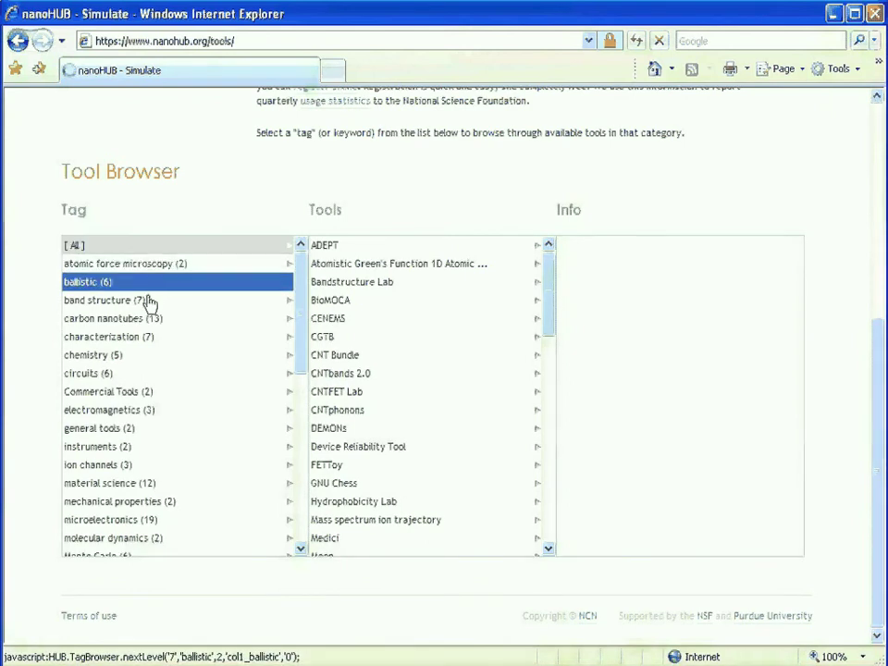
# - Launch CNTbands 2.0 from the tools tagged carbon nanotubes
pyautogui.click(121, 319)
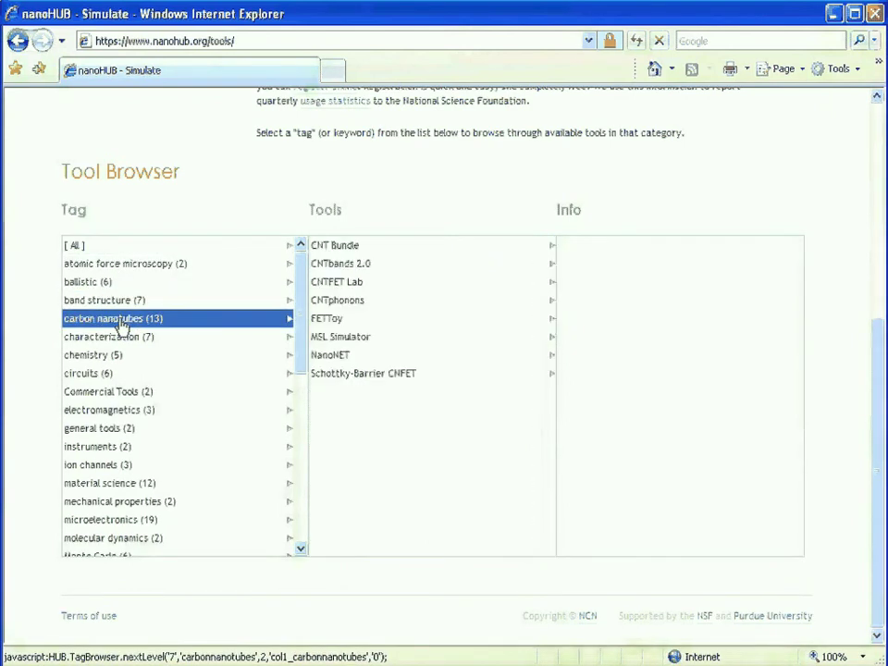
pyautogui.click(355, 265)
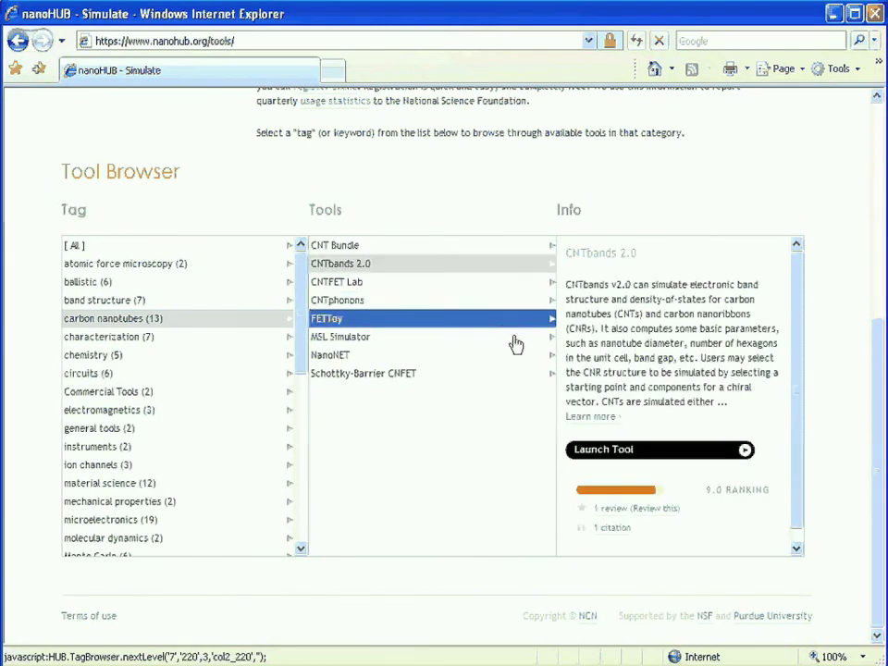
pyautogui.click(645, 461)
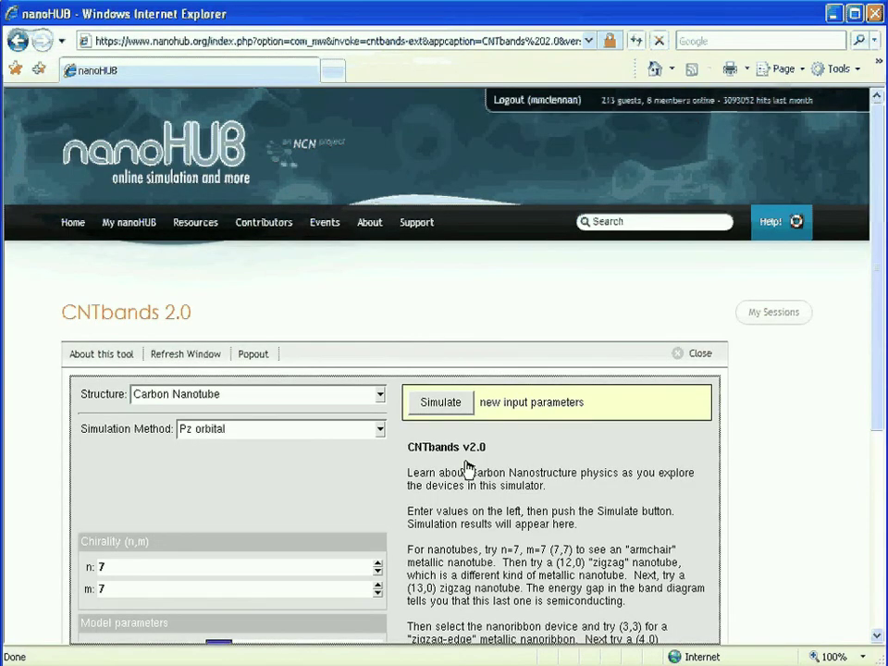
# - Simulate the (7,0) nanotube and rotate its 3-D structure to see its length
pyautogui.scroll(-2, 468, 466)
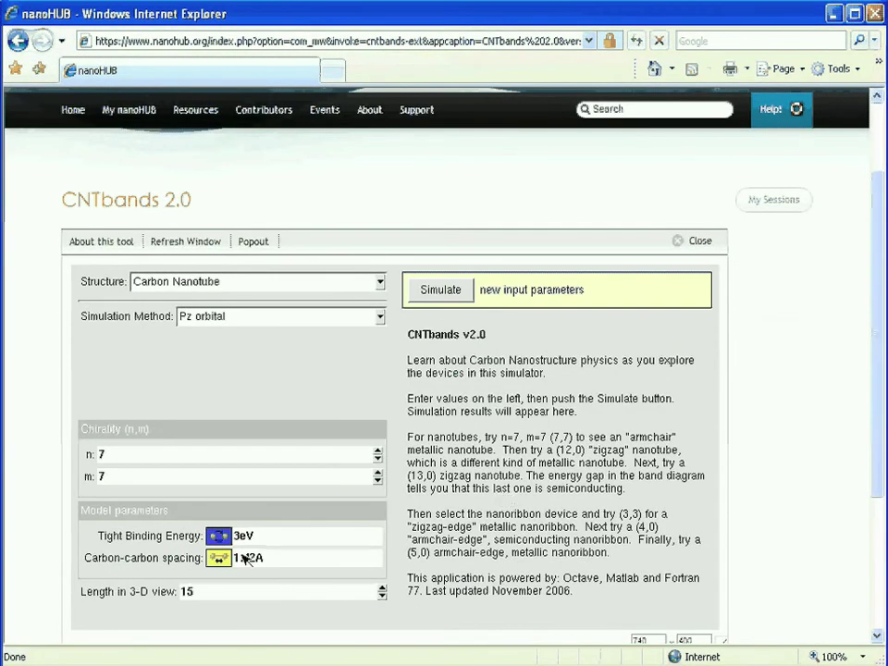
pyautogui.moveTo(242, 557)
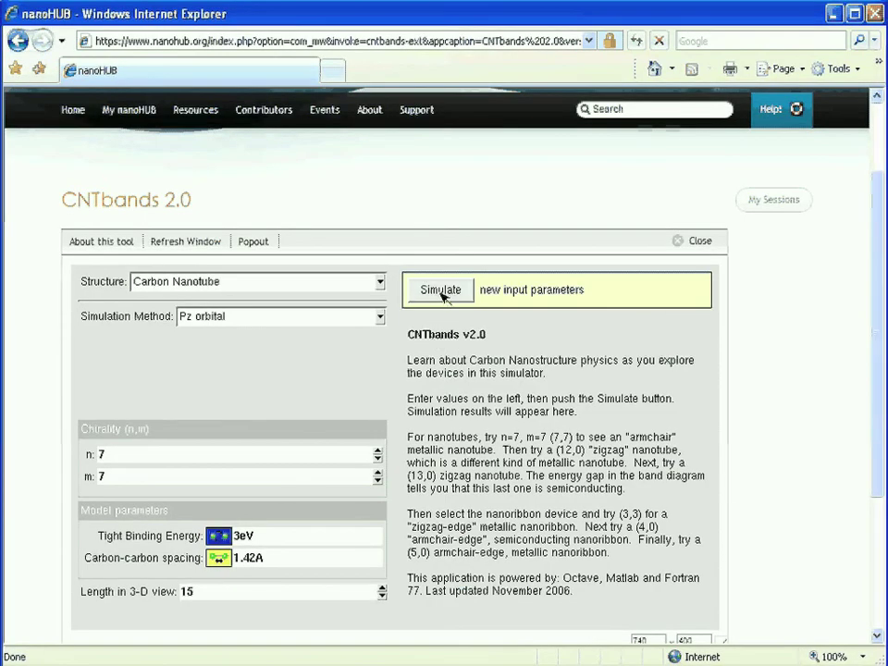
pyautogui.click(441, 292)
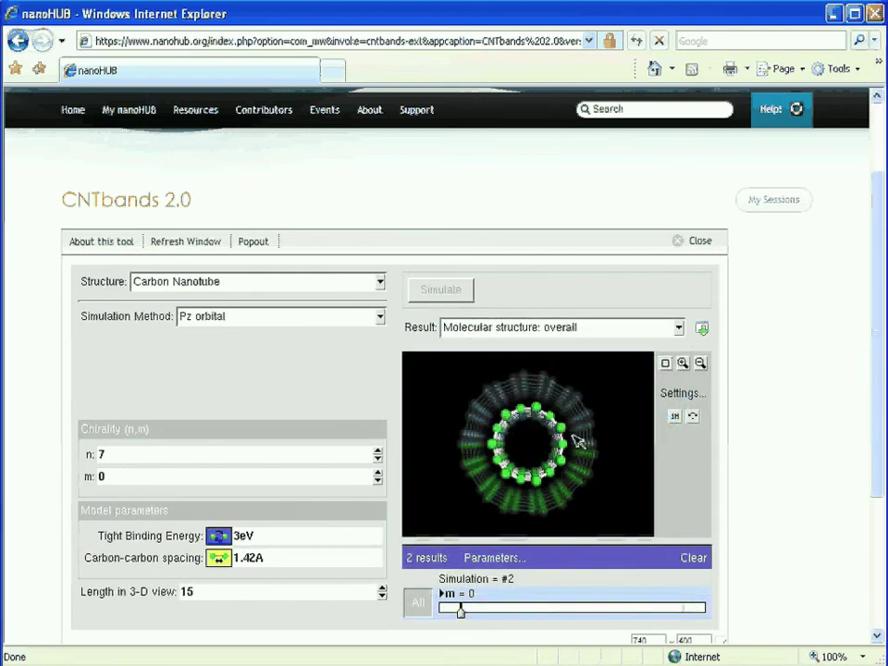
pyautogui.moveTo(570, 434); pyautogui.dragTo(534, 444)
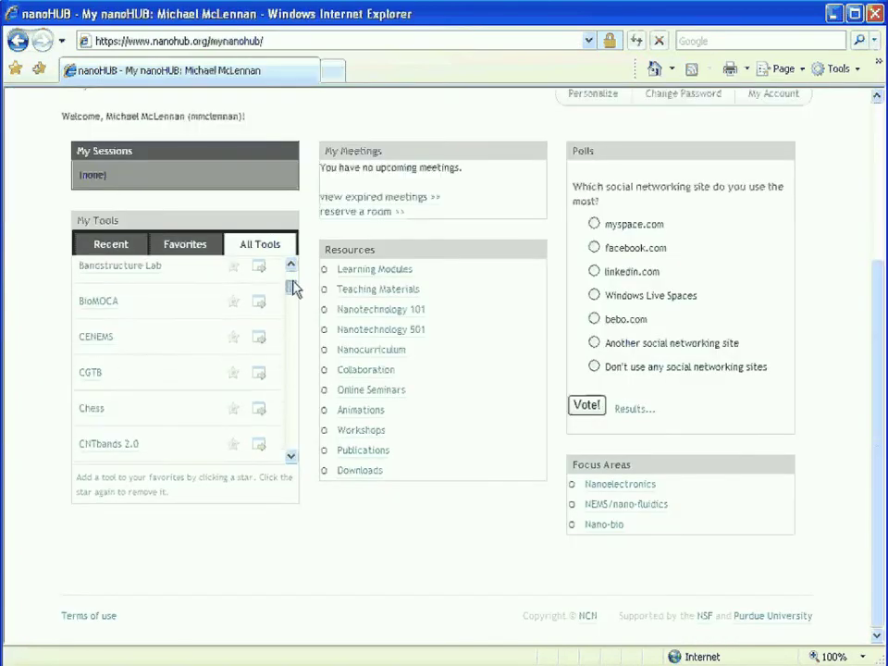
# - Shift the isosurface level to blue and view the 0.1V applied bias result
pyautogui.scroll(-4, 291, 291)
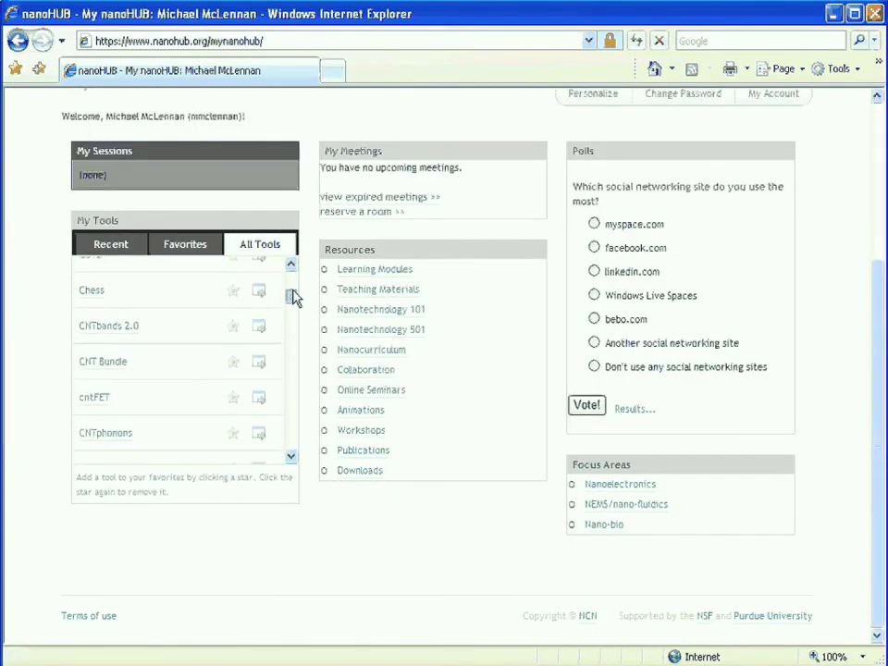
pyautogui.scroll(-2, 292, 298)
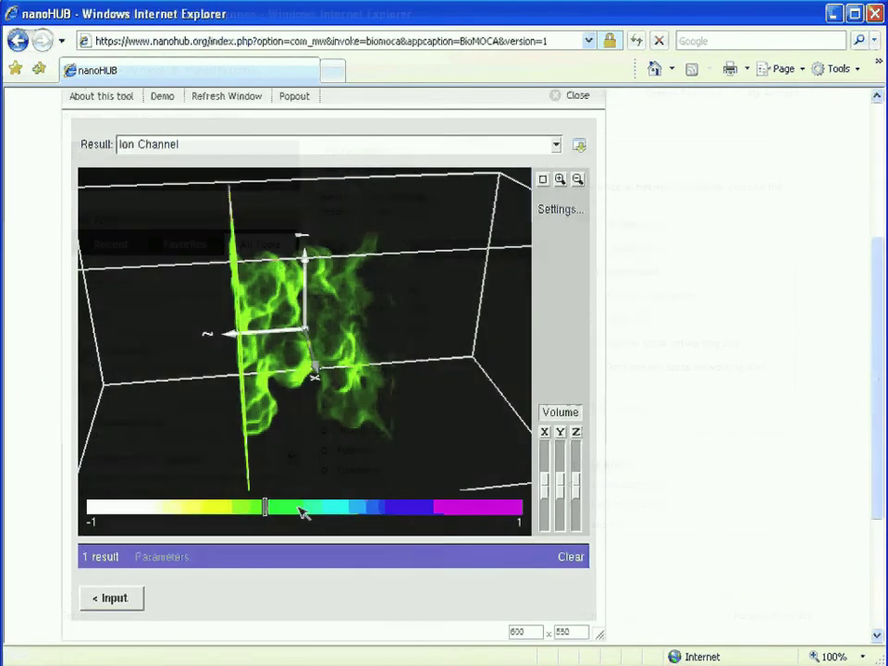
pyautogui.moveTo(303, 514); pyautogui.dragTo(447, 511)
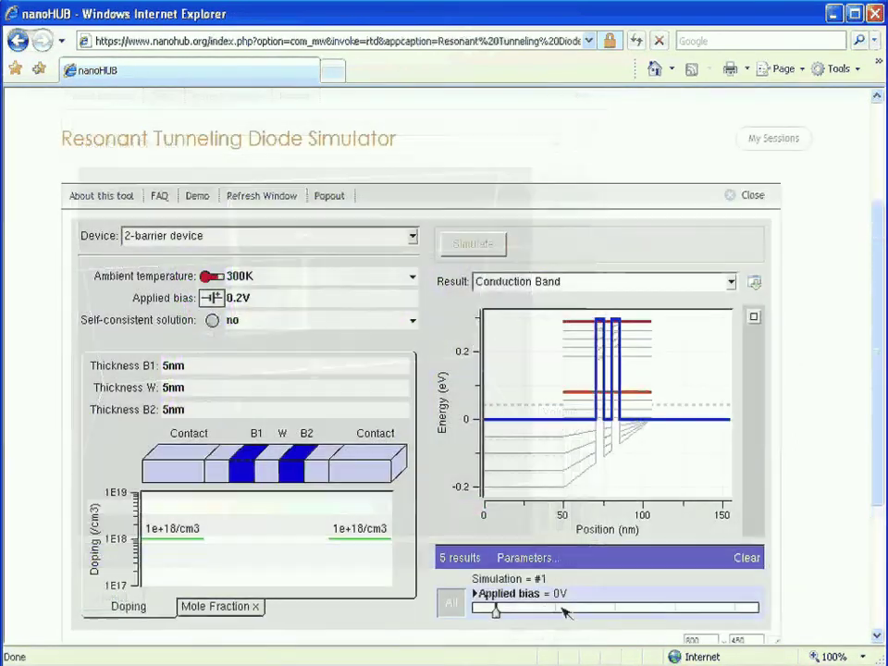
pyautogui.moveTo(565, 611); pyautogui.dragTo(736, 610)
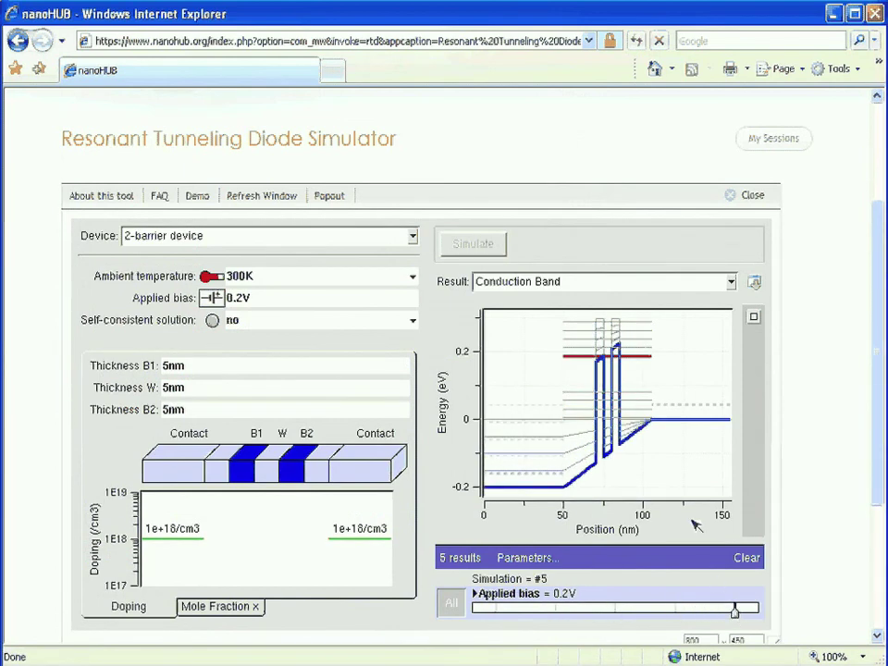
# - Plot the RTD transmission coefficient, run Quantum Dot Lab, show the 20nm Nanosphere result, simulate NanoWire
pyautogui.click(585, 281)
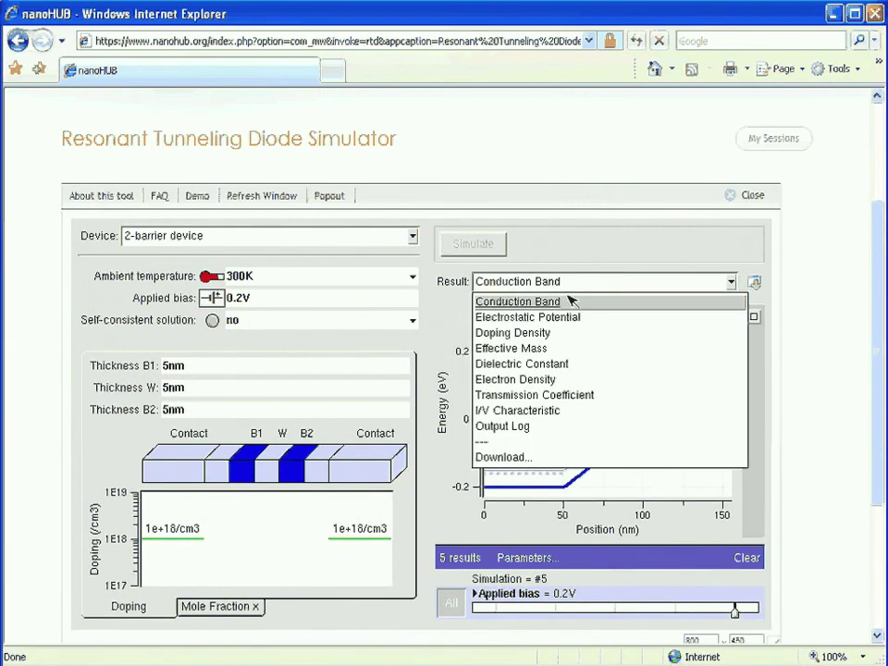
pyautogui.click(535, 394)
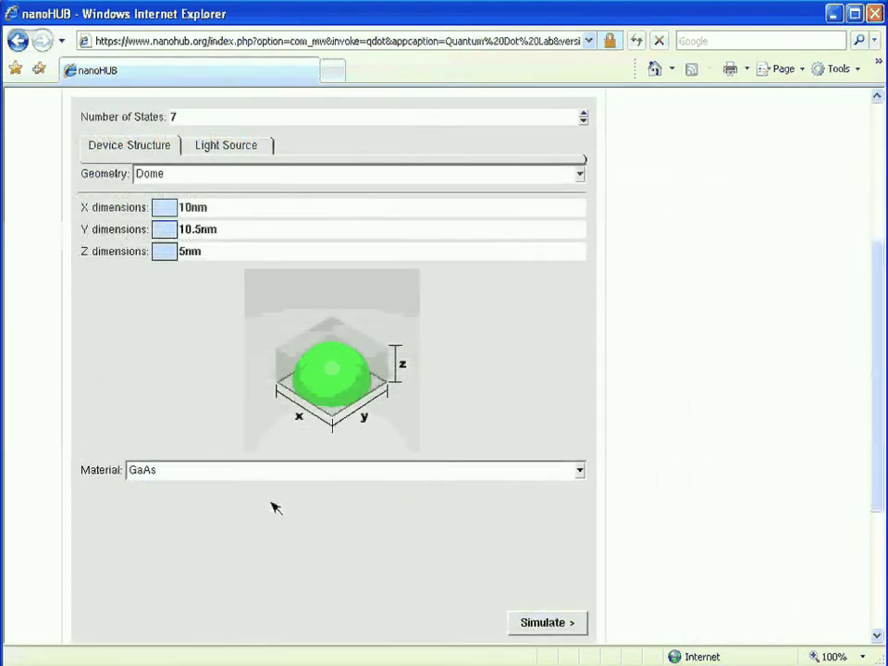
pyautogui.click(551, 624)
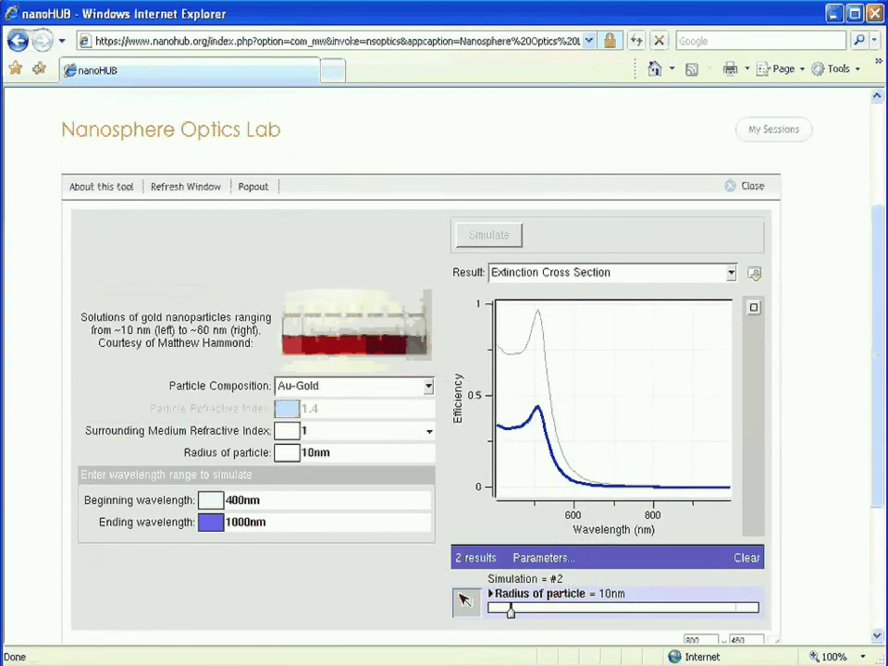
pyautogui.click(736, 609)
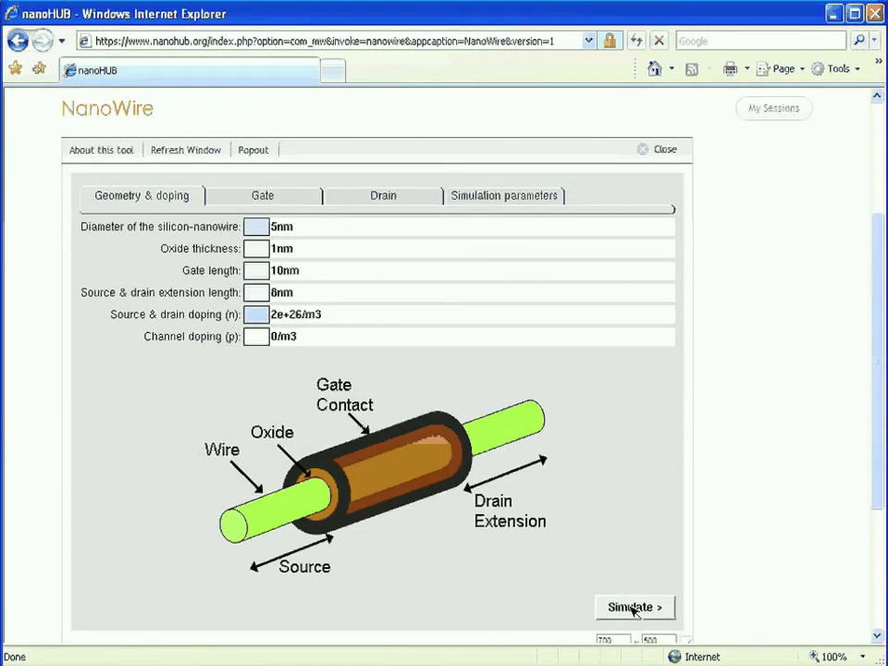
pyautogui.click(634, 609)
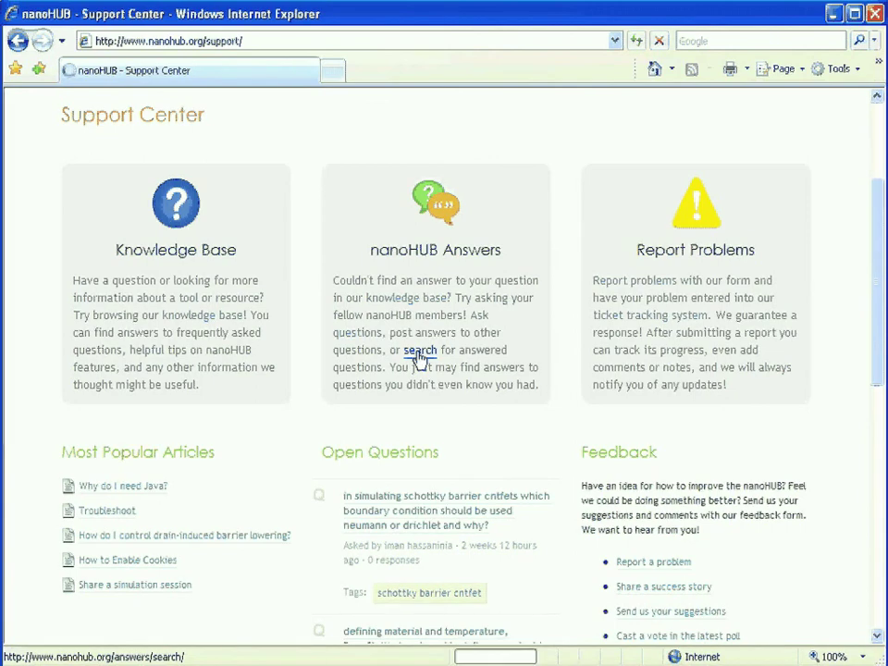
# - List the support questions tagged nanoelectronics and view the social-networking feedback poll results
pyautogui.click(418, 356)
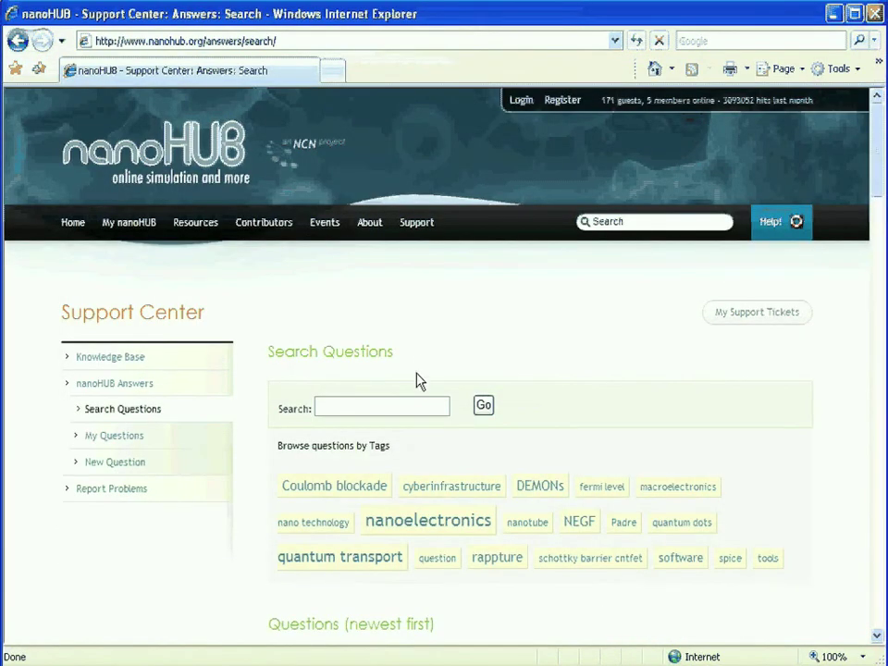
pyautogui.click(447, 526)
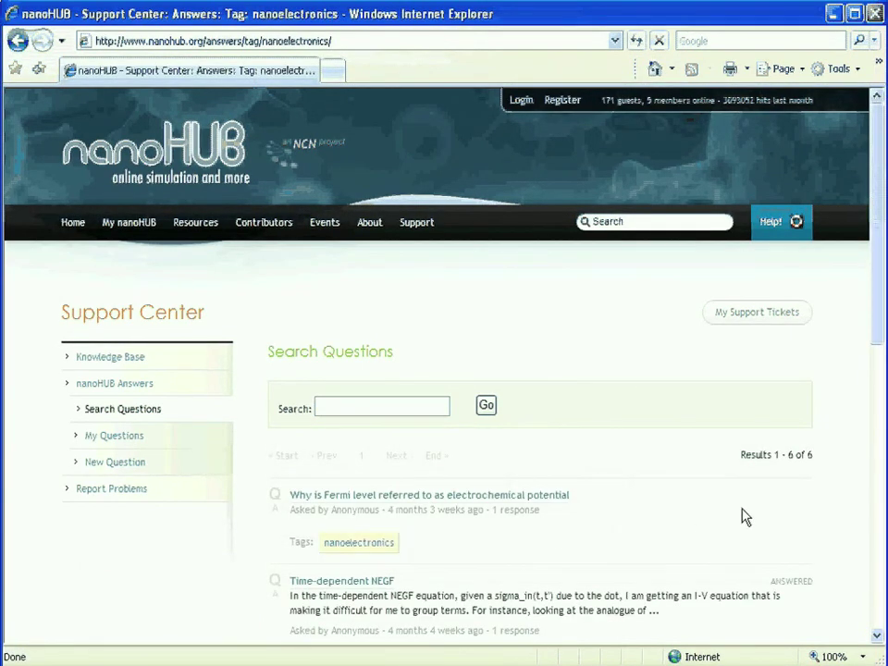
pyautogui.moveTo(877, 294); pyautogui.dragTo(879, 373)
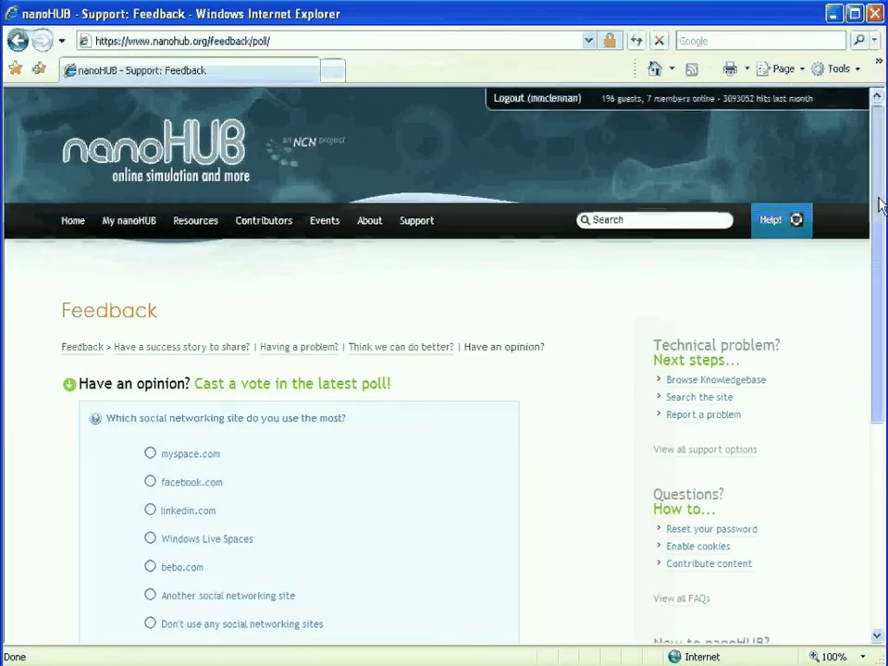
pyautogui.moveTo(880, 203); pyautogui.dragTo(883, 301)
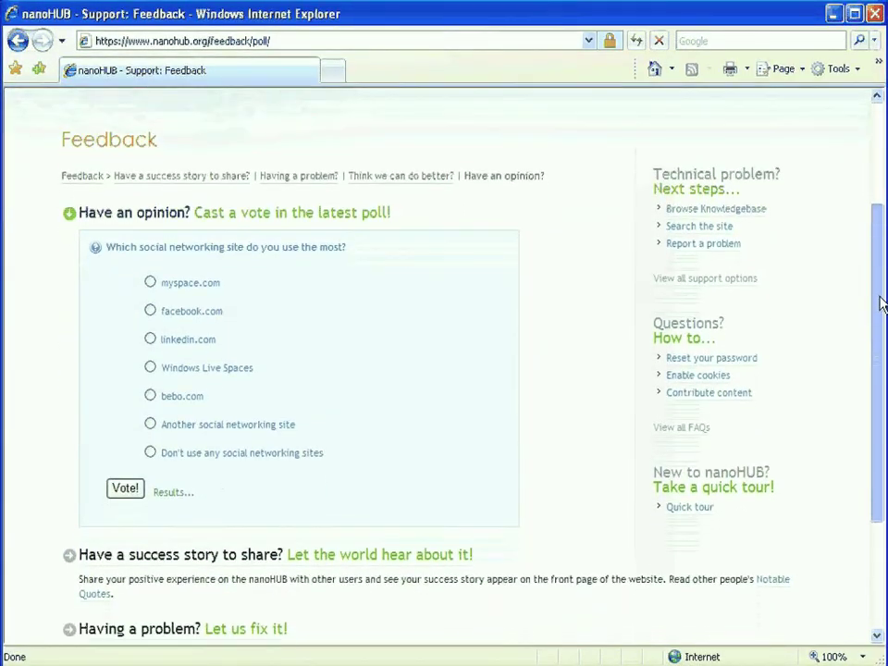
pyautogui.click(166, 496)
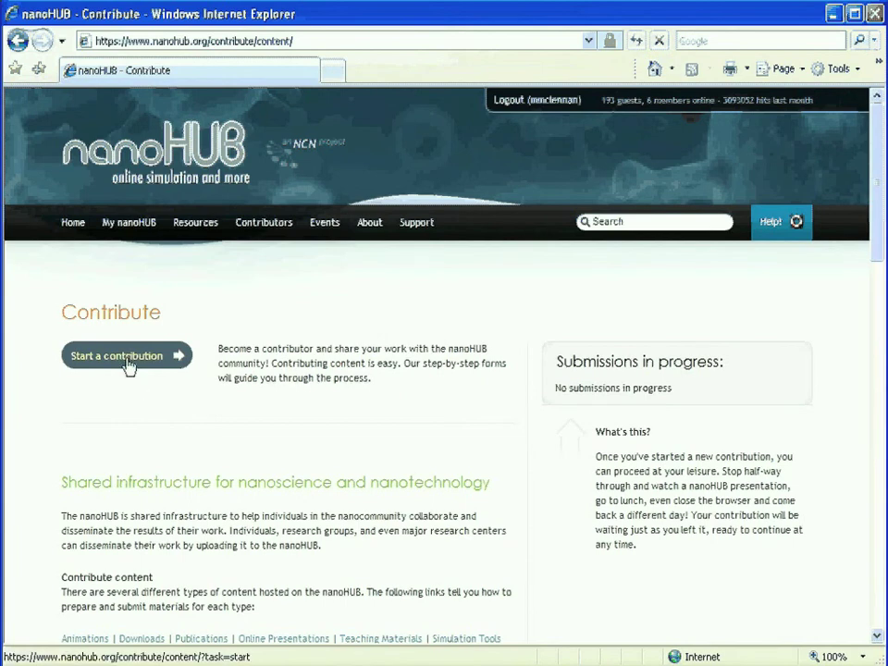
# - Start a new contribution of type Download and begin entering its title
pyautogui.click(127, 364)
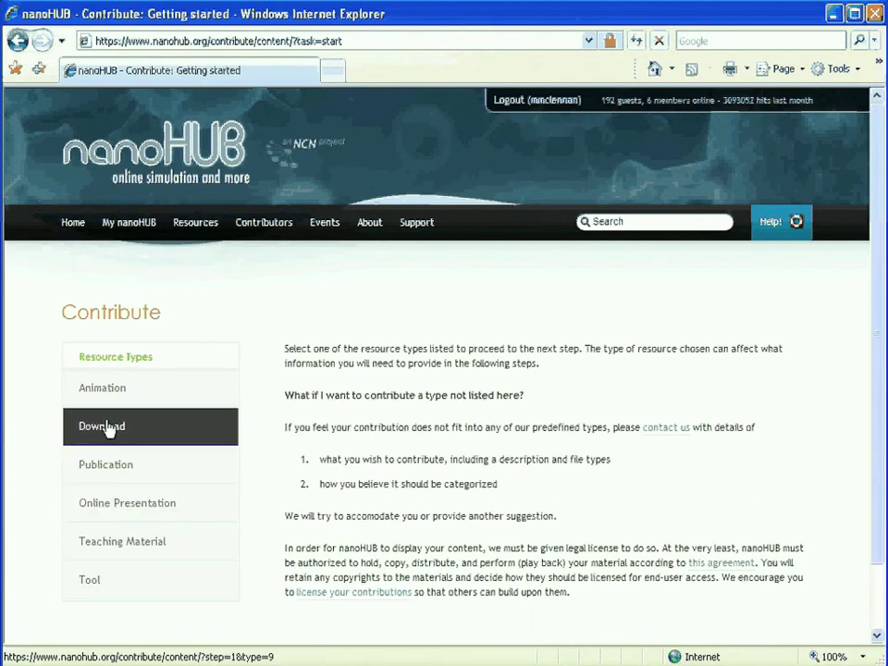
pyautogui.click(108, 427)
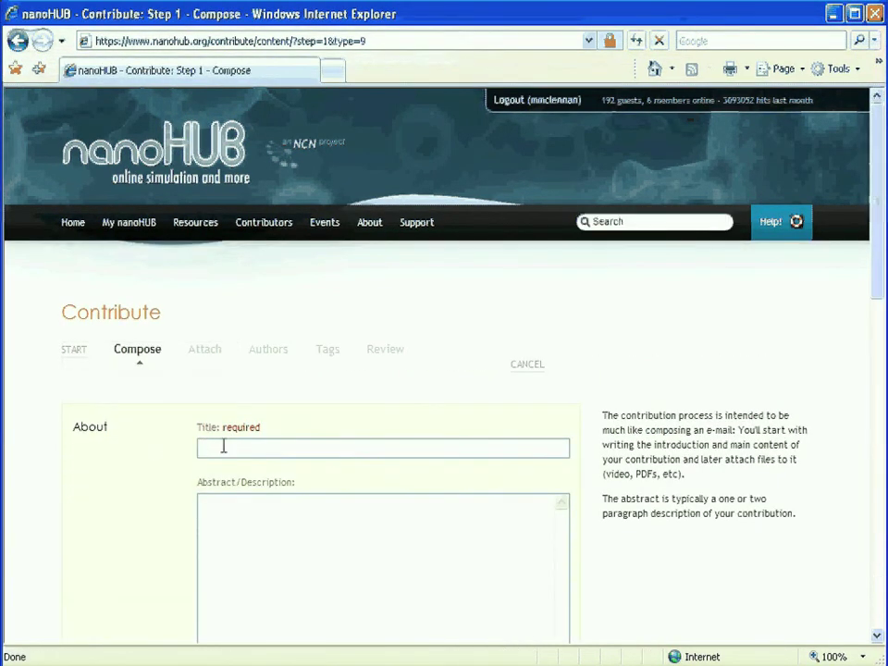
pyautogui.click(233, 448)
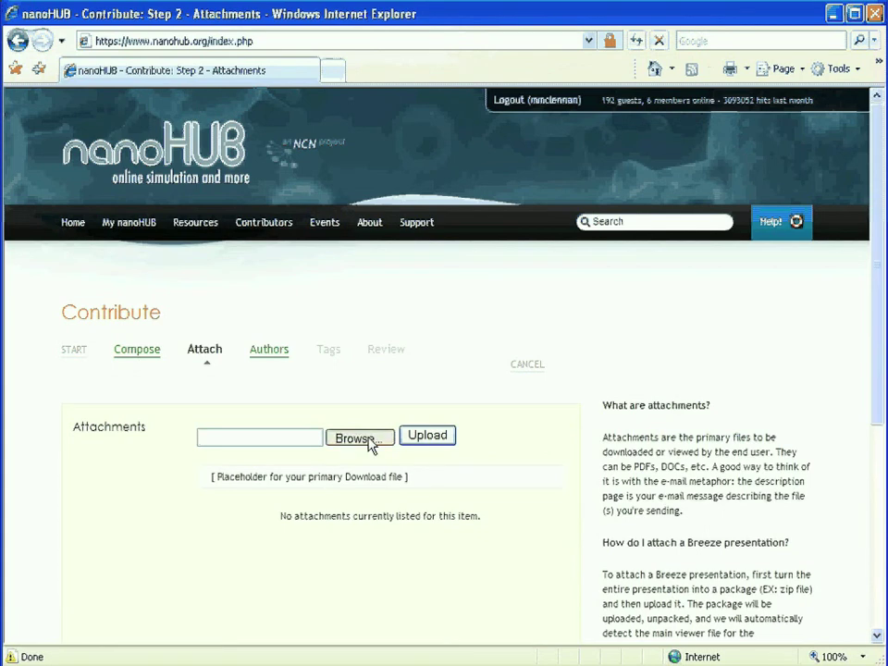
# - Attach and upload the flyer PDF, listed as Presentation Slides
pyautogui.click(369, 441)
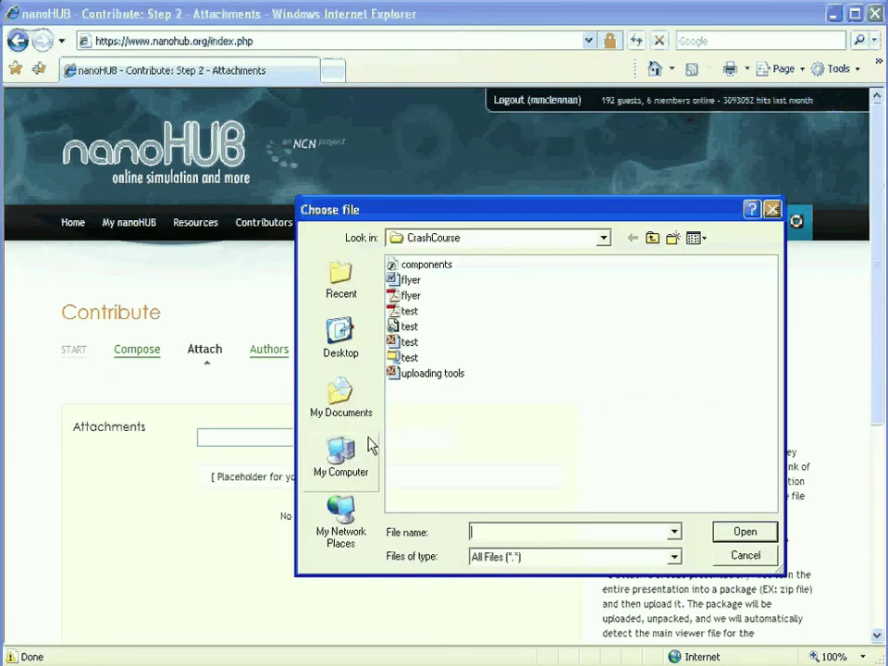
pyautogui.click(411, 296)
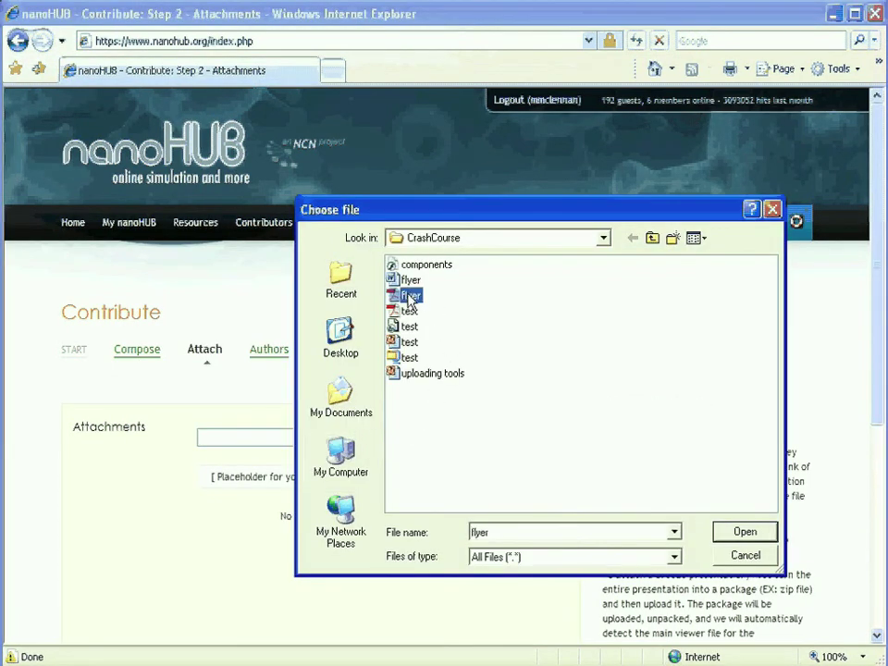
pyautogui.click(746, 534)
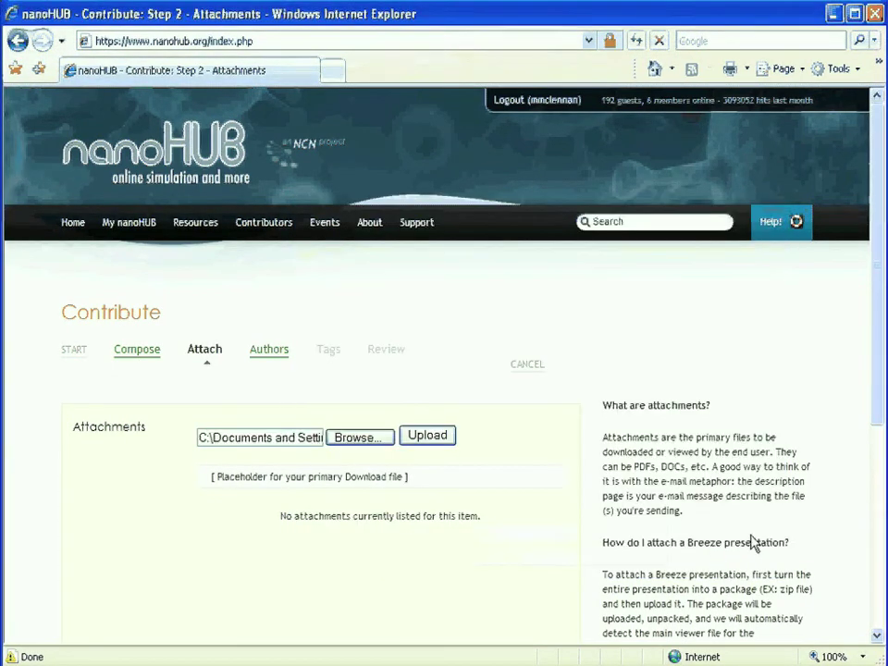
pyautogui.click(440, 438)
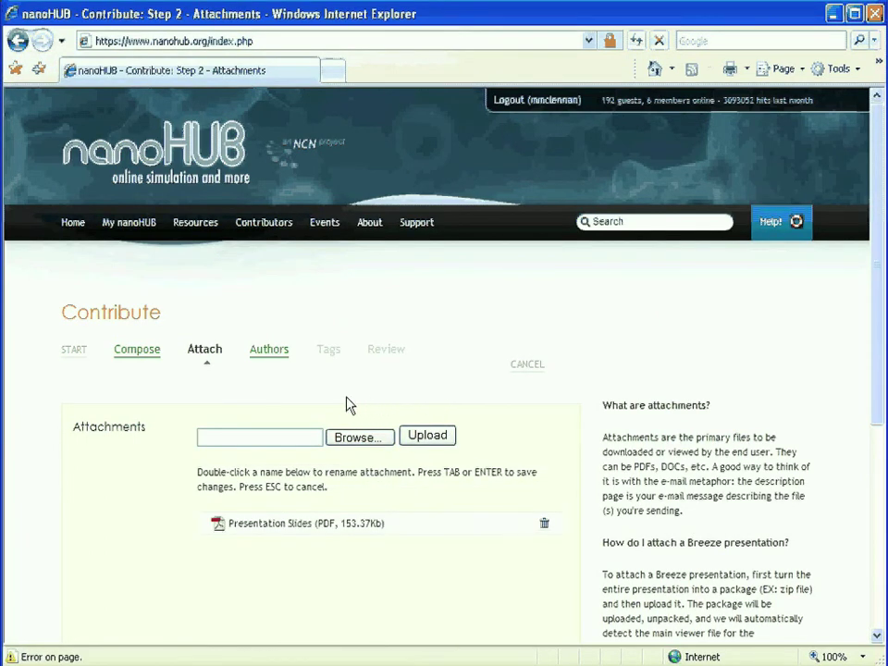
pyautogui.click(269, 352)
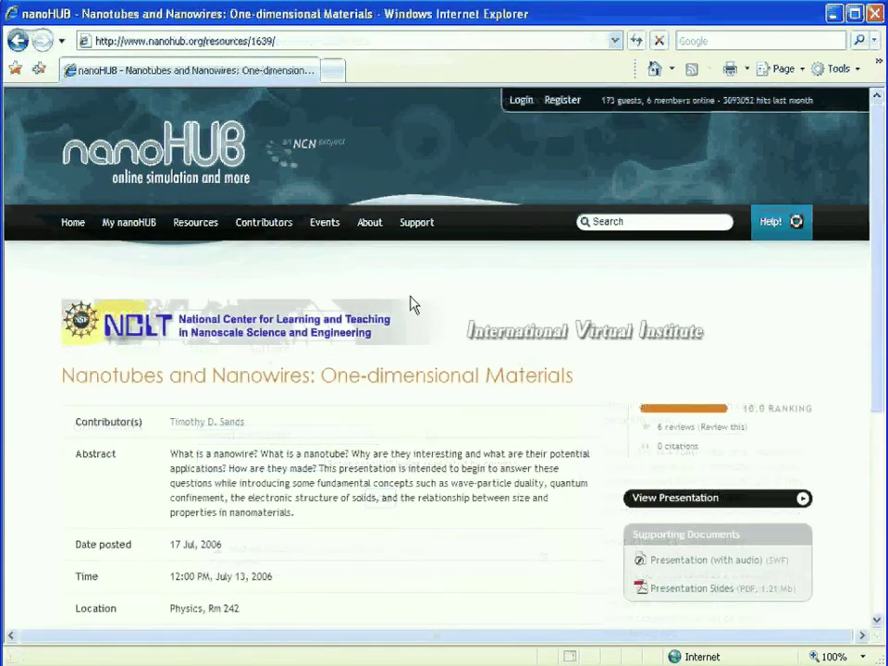
# - Open the presenter's contributor profile from the Nanotubes and Nanowires seminar page
pyautogui.click(202, 426)
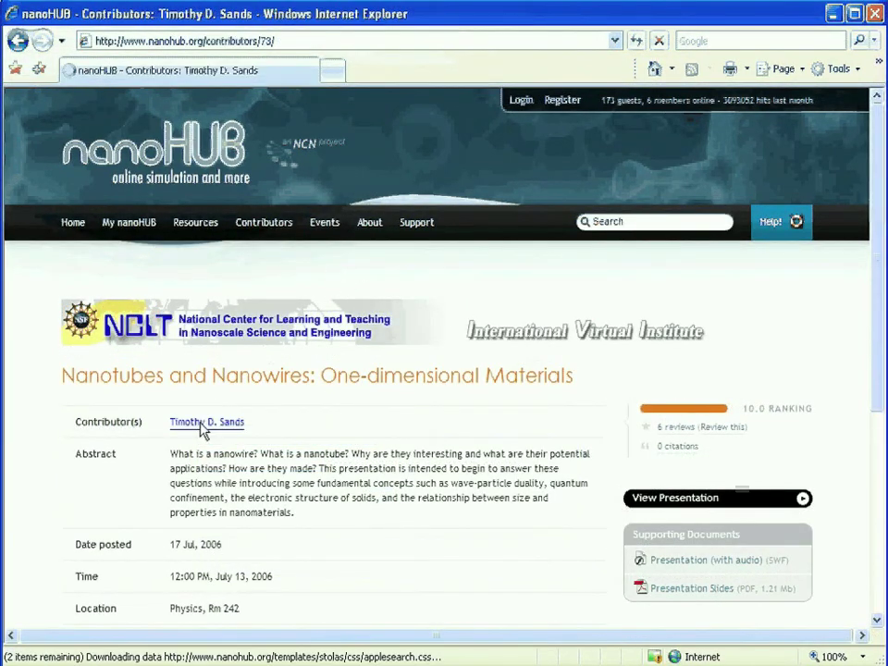